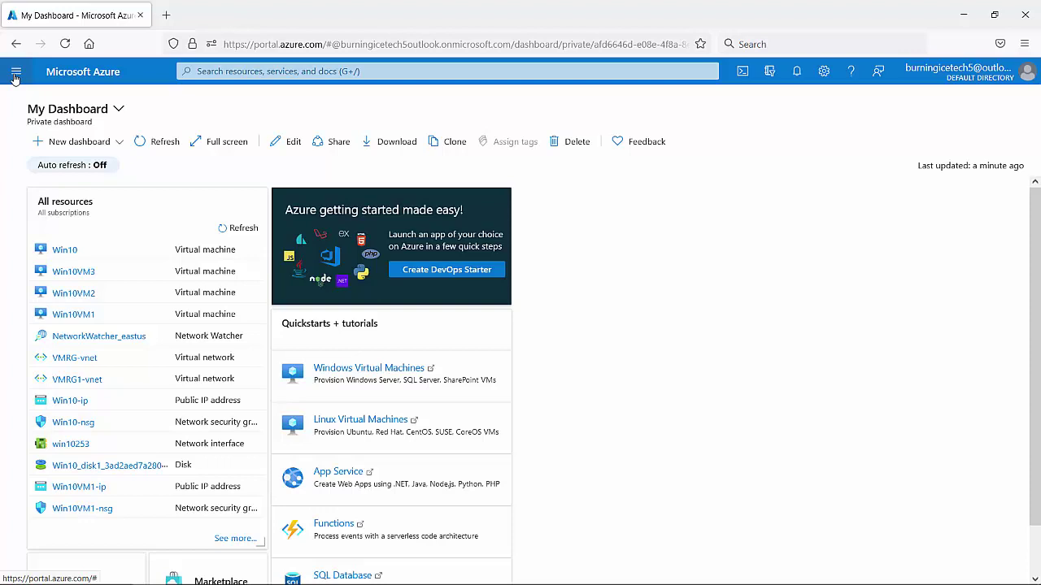
Open the list of virtual networks and start creating a new virtual network.
left_click(15, 73)
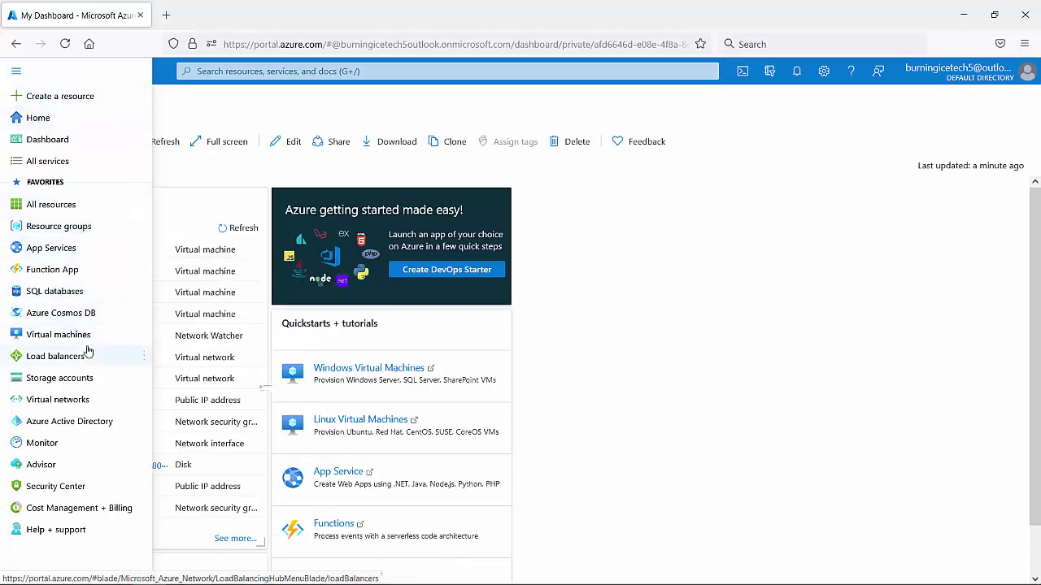
mouse_move(87, 356)
mouse_move(68, 403)
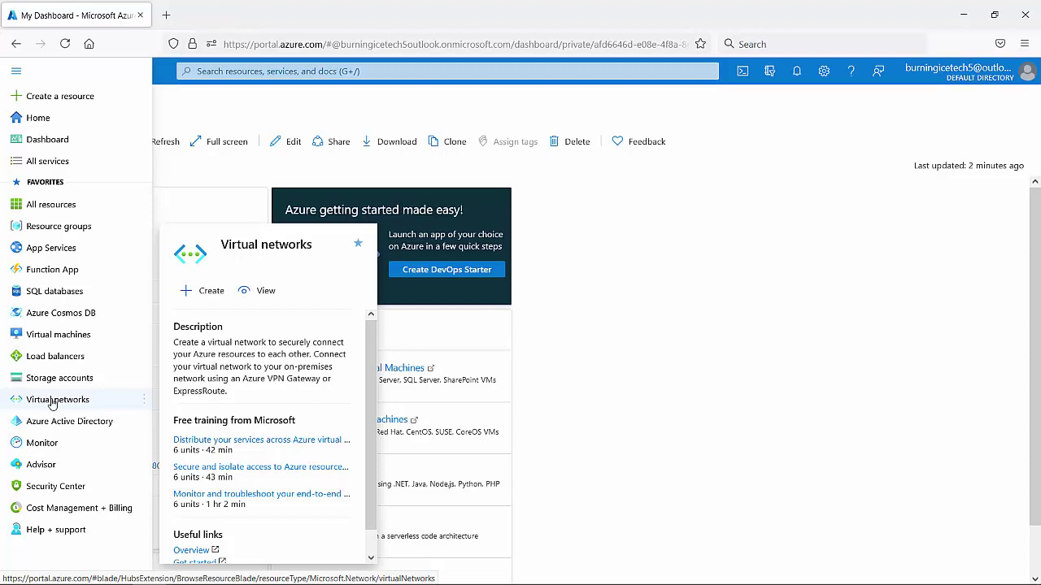
left_click(69, 336)
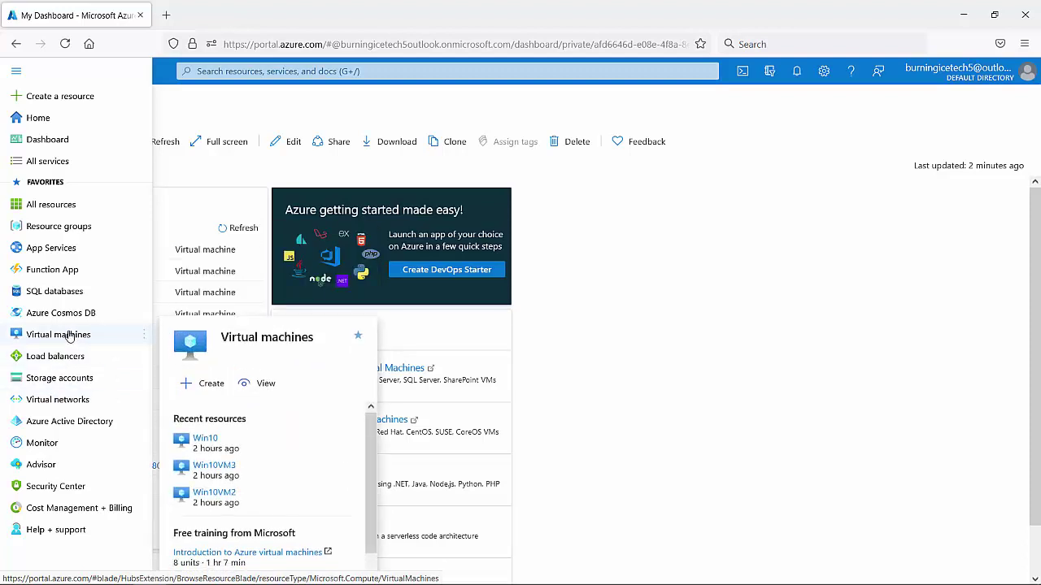
left_click(46, 402)
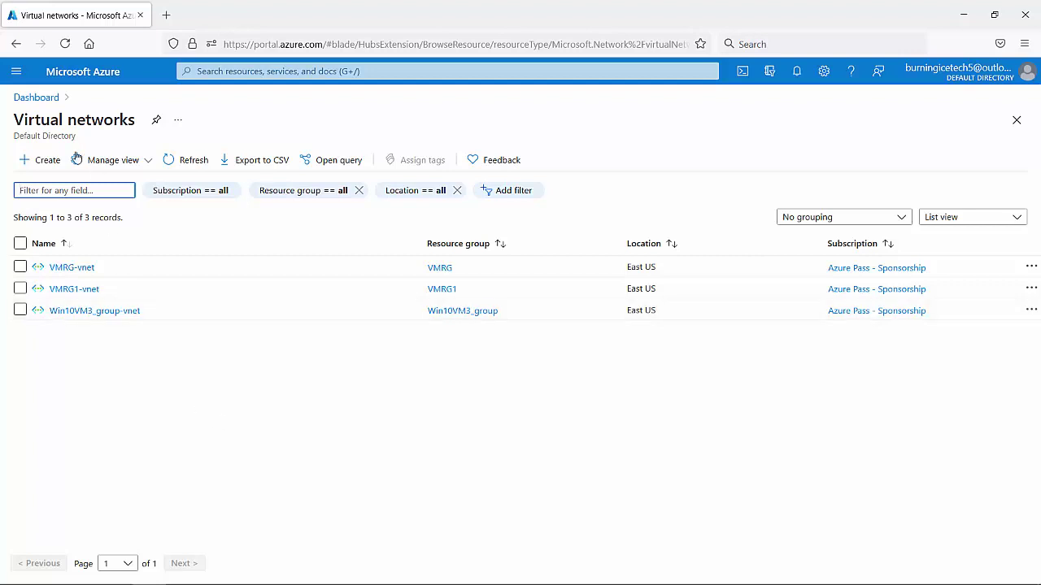
left_click(38, 158)
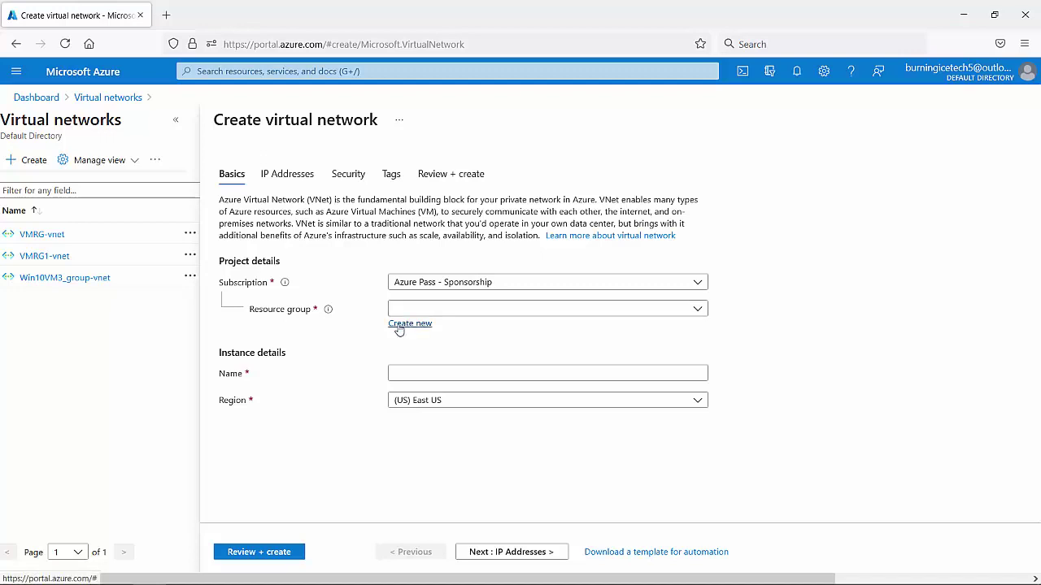
Assign the new virtual network to the VMRG resource group and name it VNet1.
left_click(472, 314)
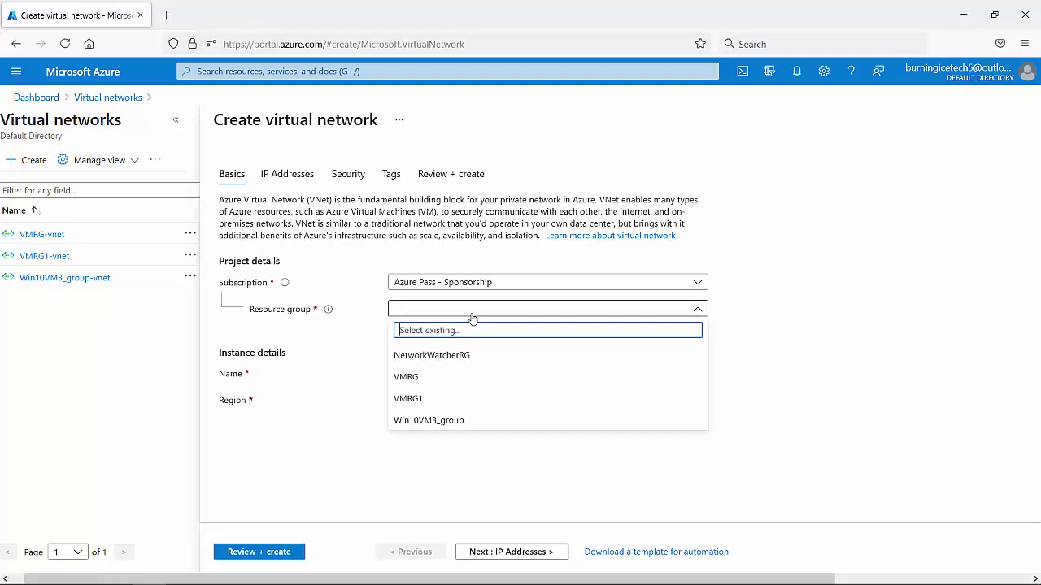
left_click(406, 378)
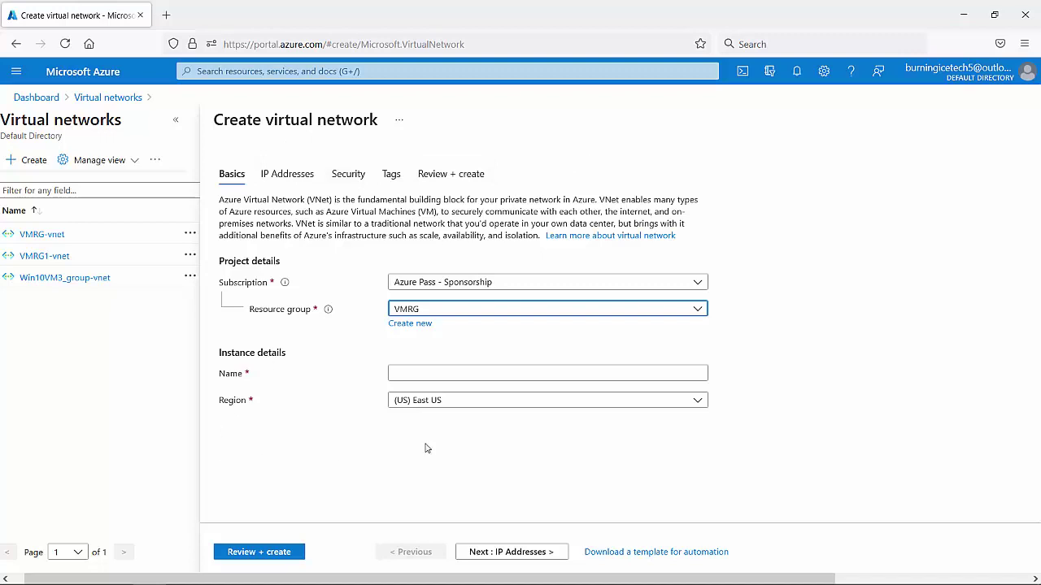
left_click(456, 399)
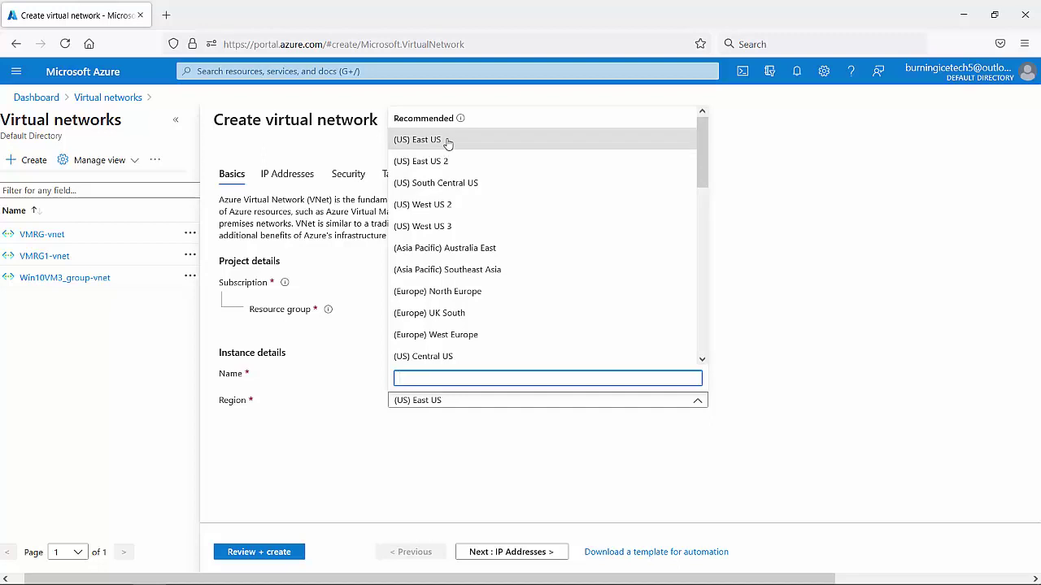
left_click(925, 265)
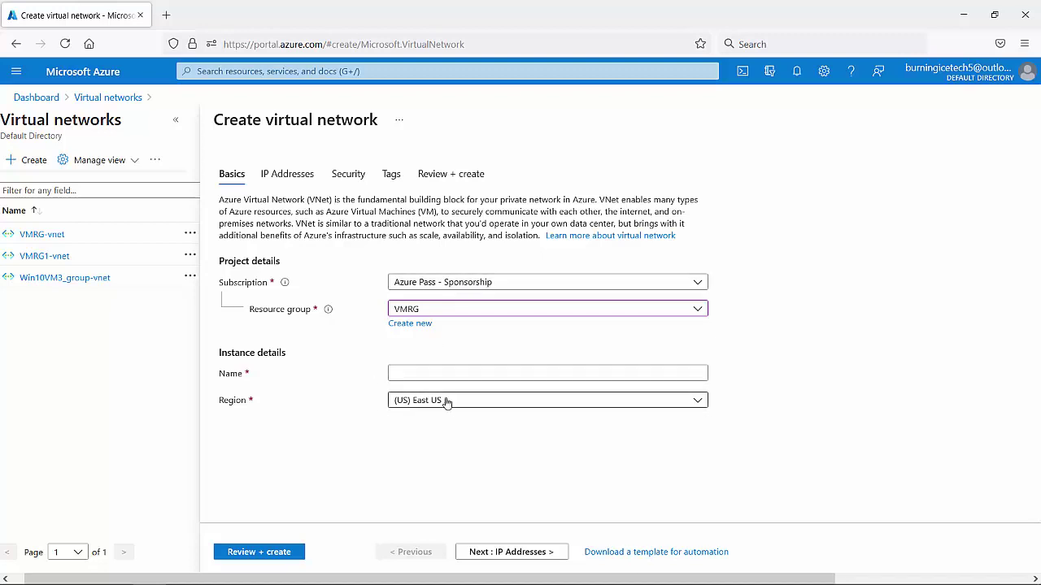
left_click(423, 373)
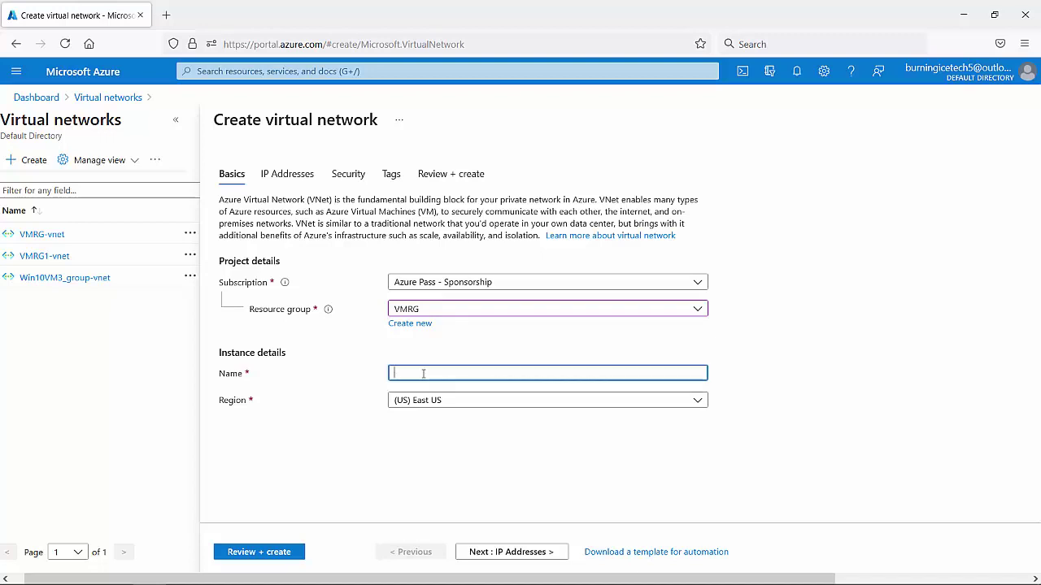
type("VNet1")
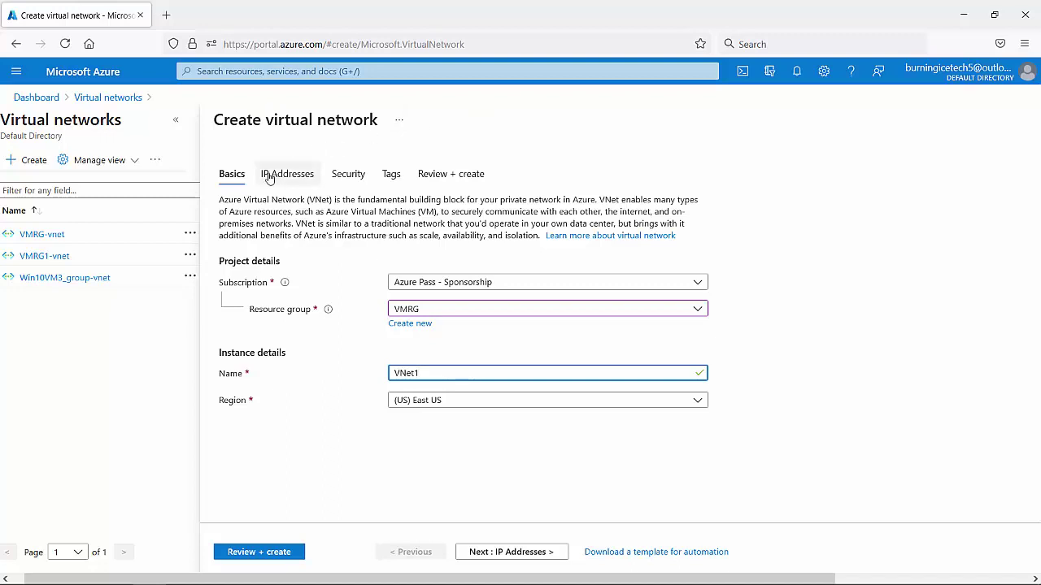
Delete the default IPv4 address space from the new virtual network's IP address settings.
left_click(294, 176)
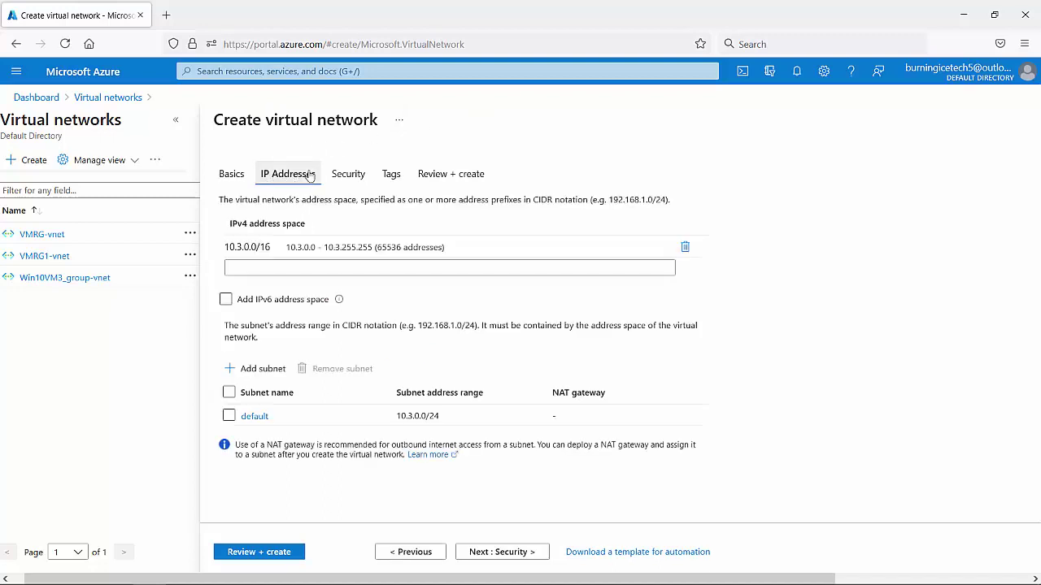
left_click(274, 246)
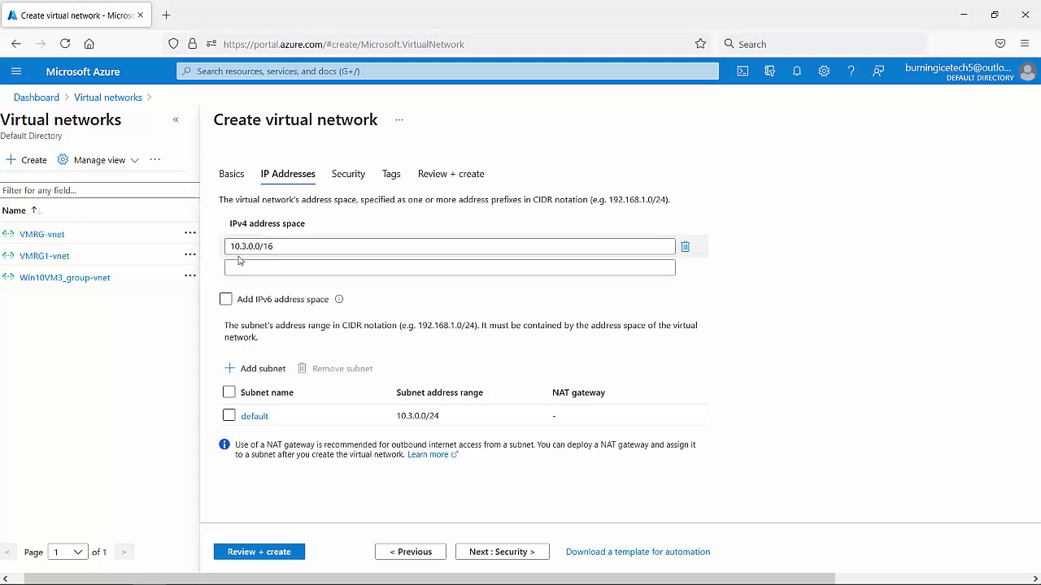
left_click(279, 245)
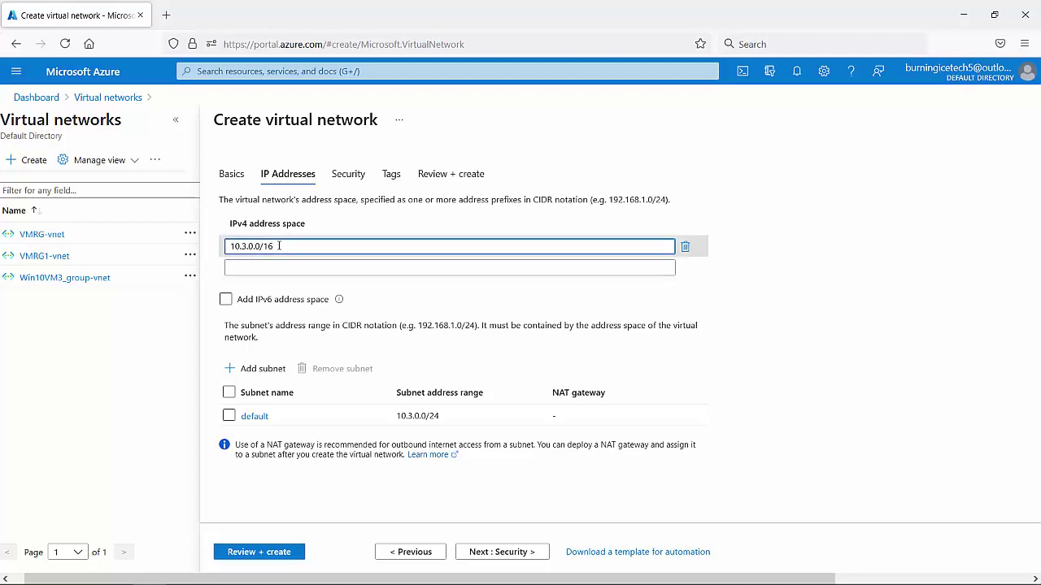
left_click_drag(309, 245, 230, 248)
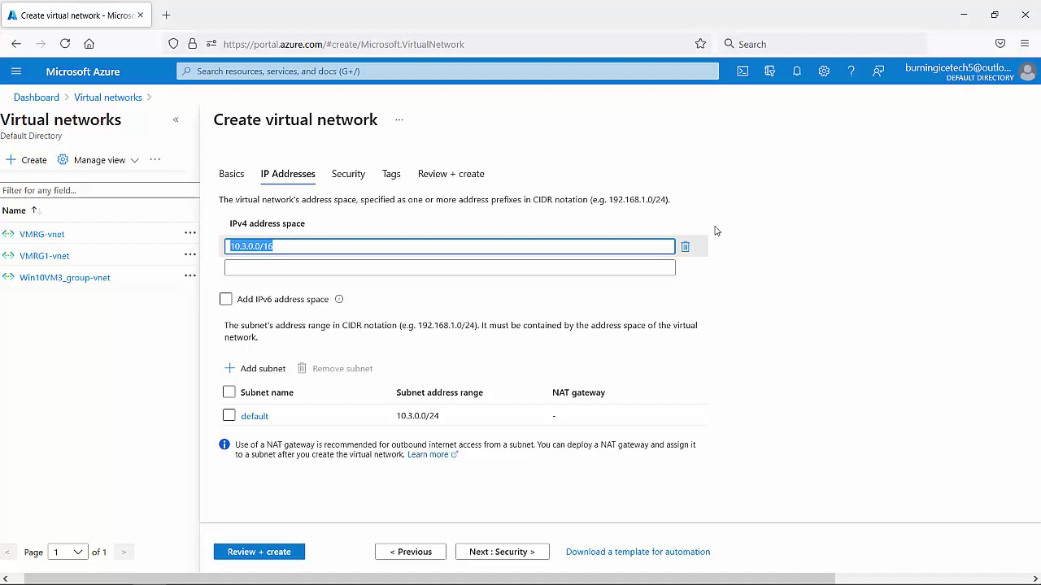
left_click(685, 248)
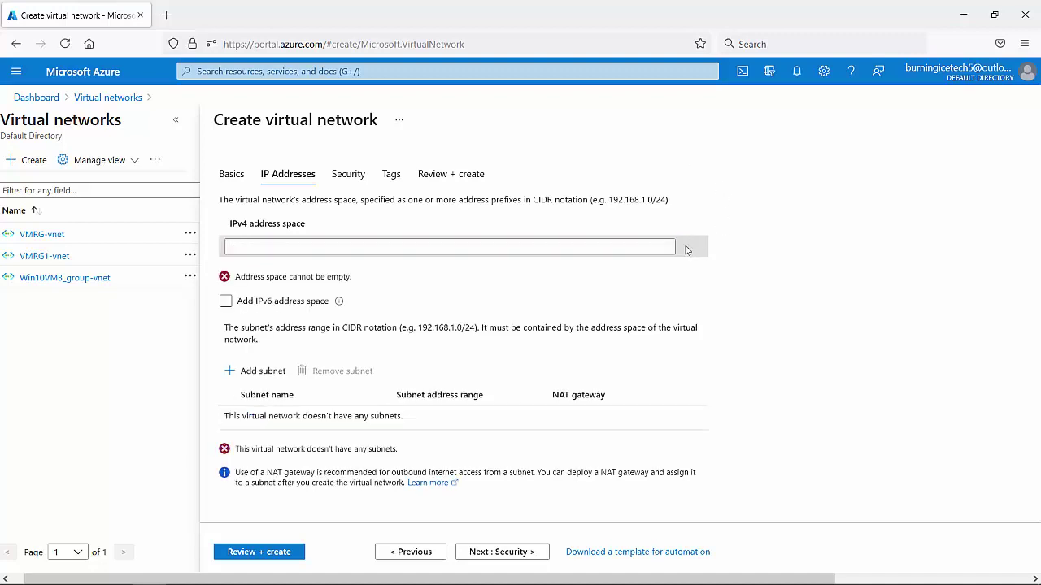
Set the virtual network's IPv4 address space to 192.168.0.0/24.
left_click(331, 252)
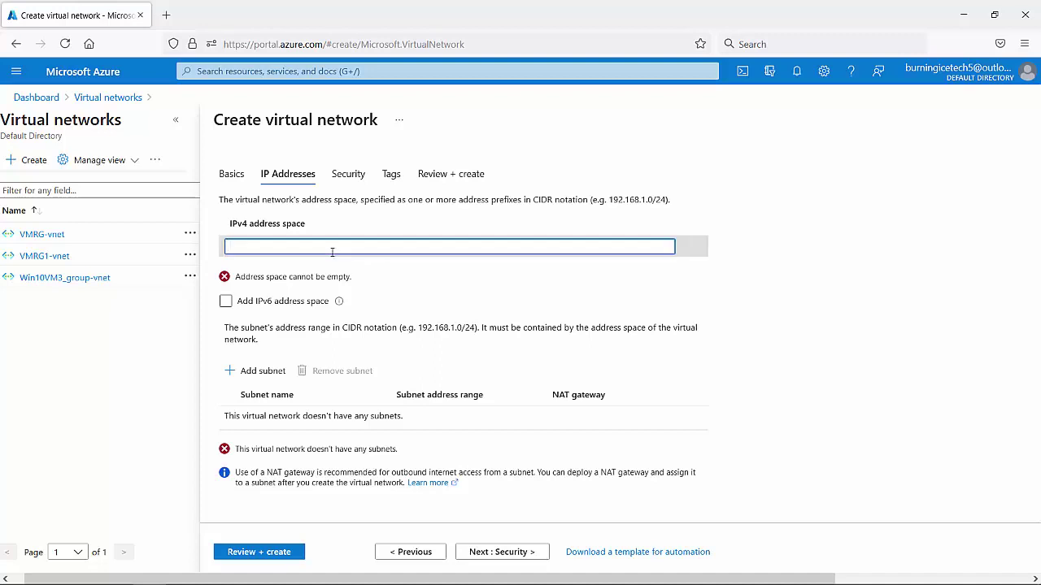
type("192.")
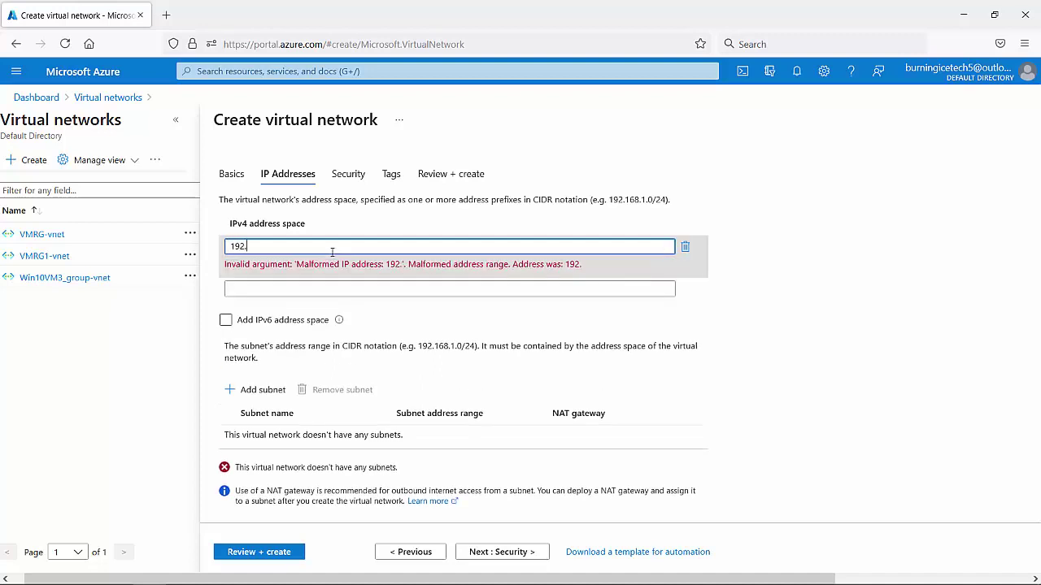
type("168.")
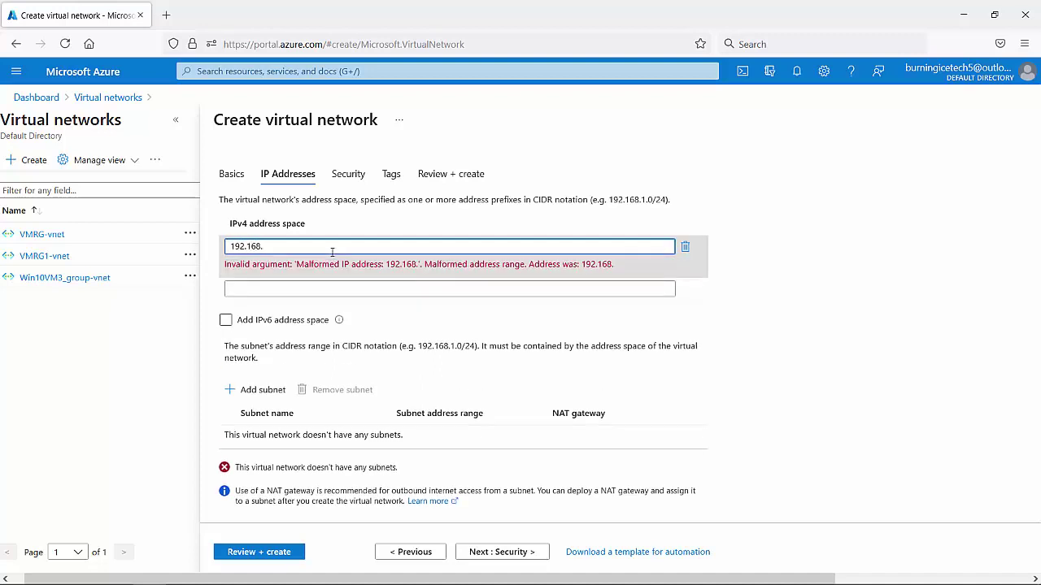
type("0.0")
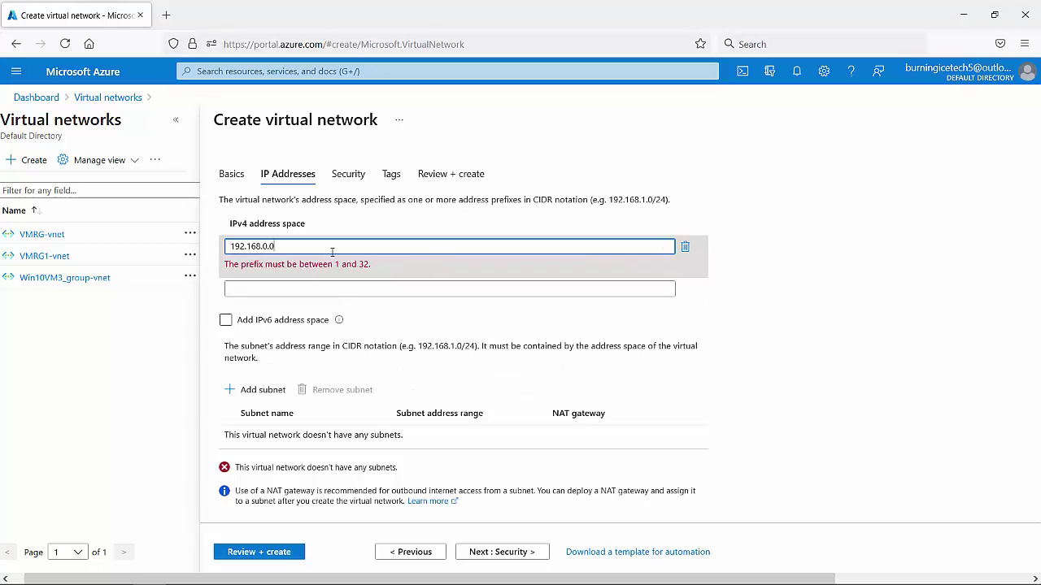
type("/24")
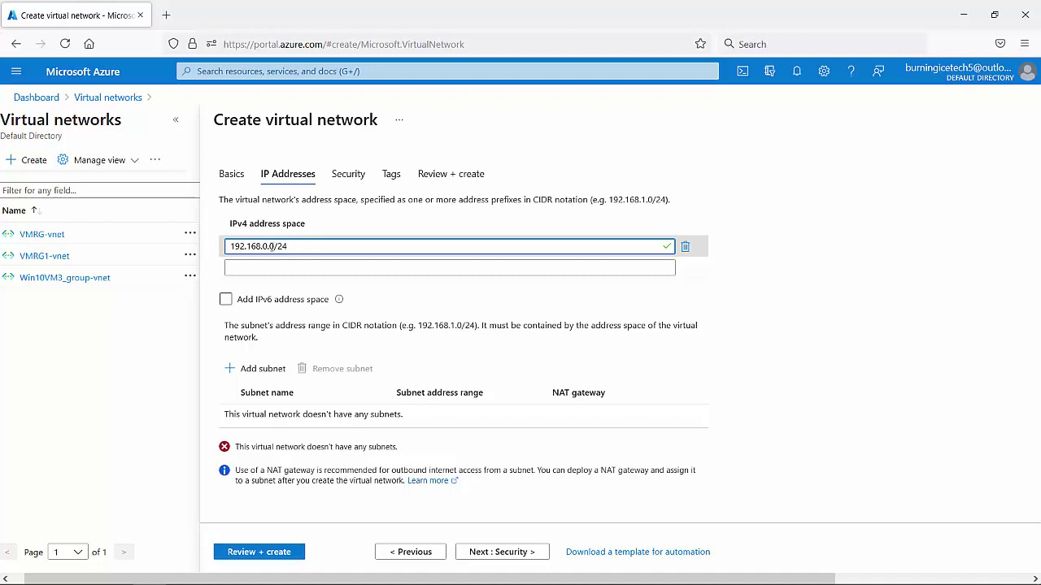
left_click_drag(278, 247, 289, 246)
left_click_drag(267, 246, 229, 246)
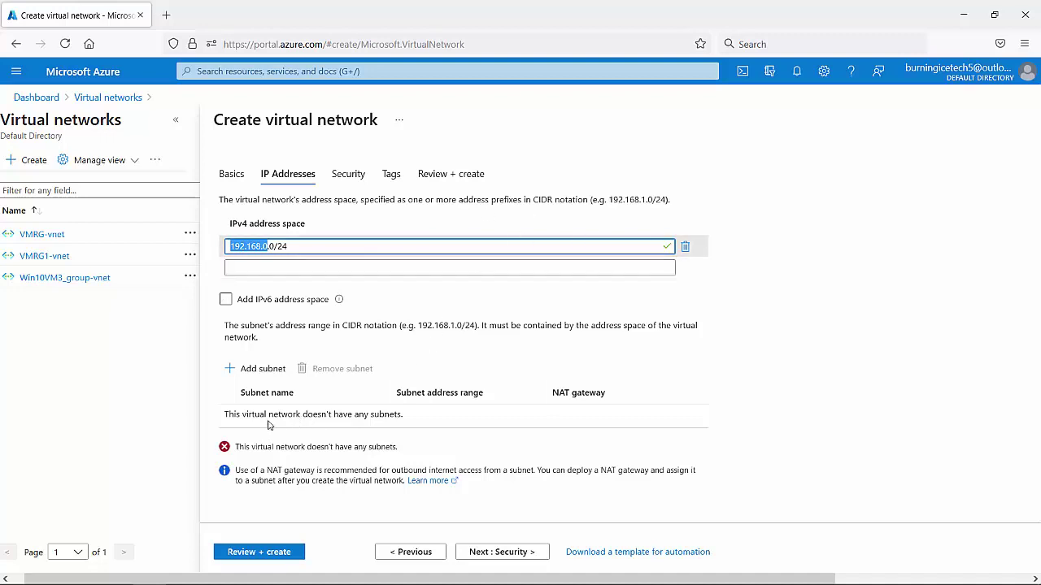
Add a subnet named CustomSubnet with address range 192.168.0.0/24, and review and create the virtual network.
left_click(254, 369)
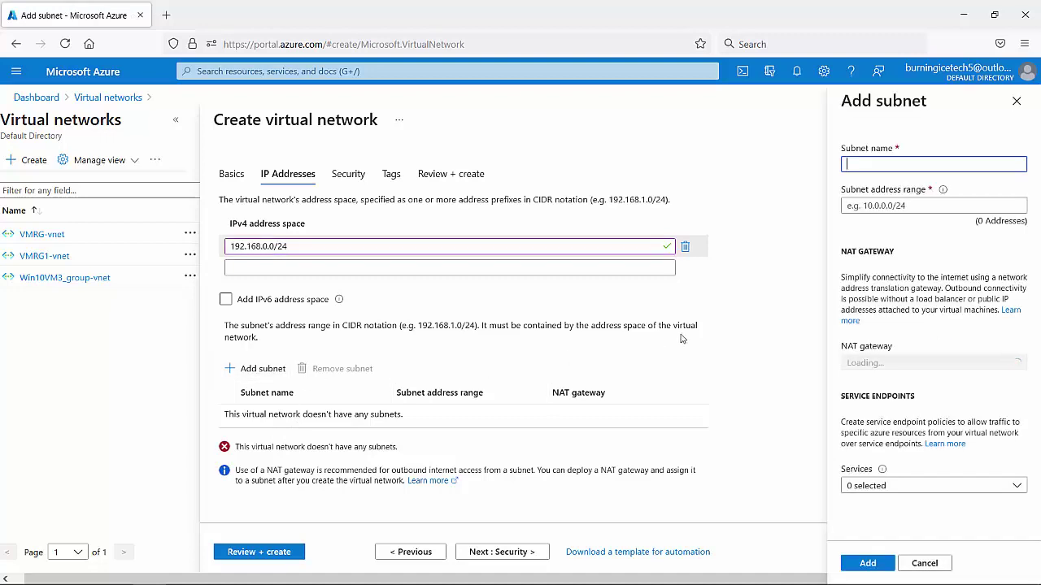
type("Cust")
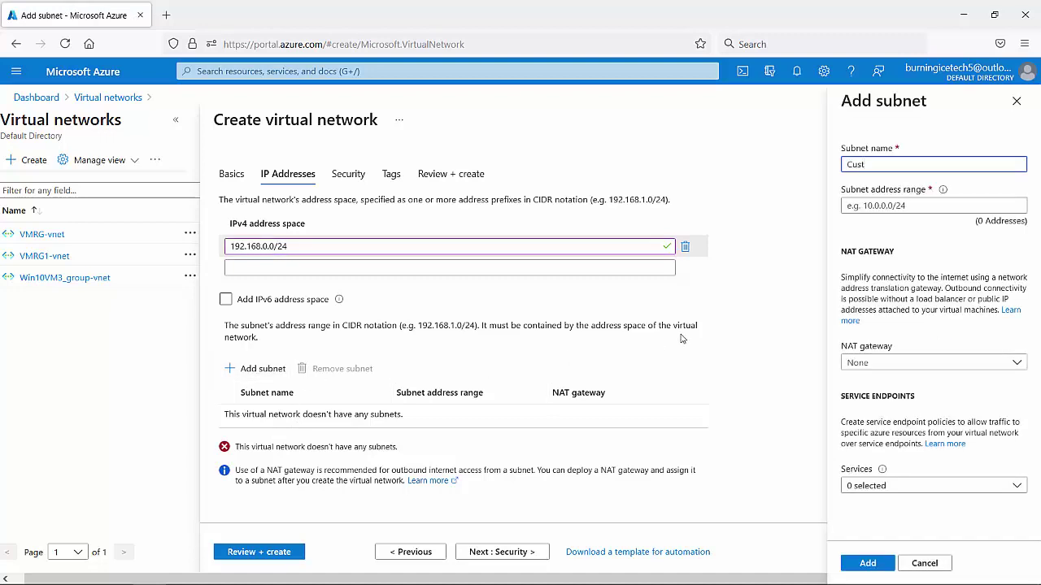
type("omSubnet")
left_click(878, 205)
type("192.")
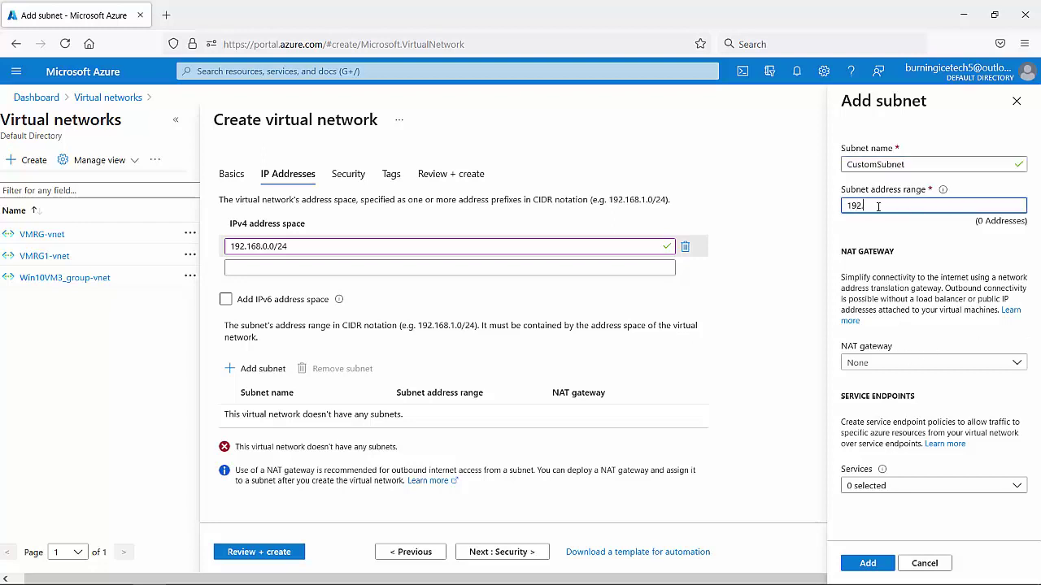
type("168.0.0/24")
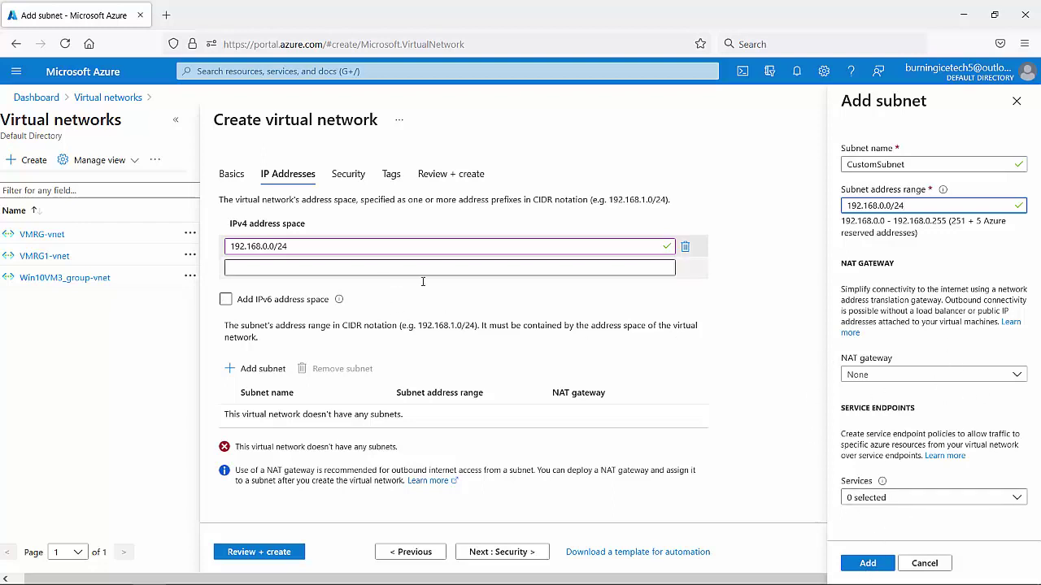
left_click(869, 563)
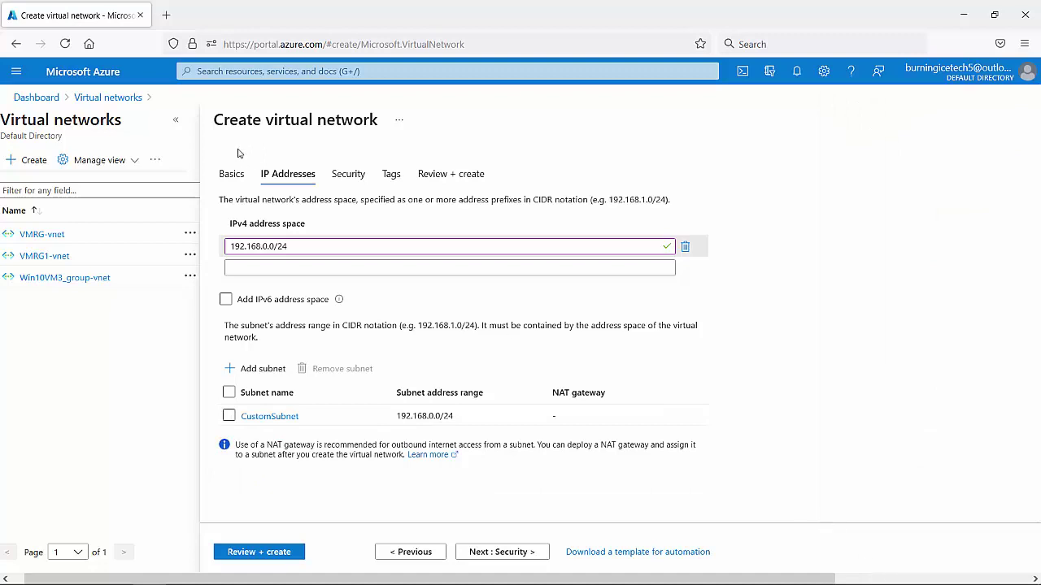
left_click(257, 553)
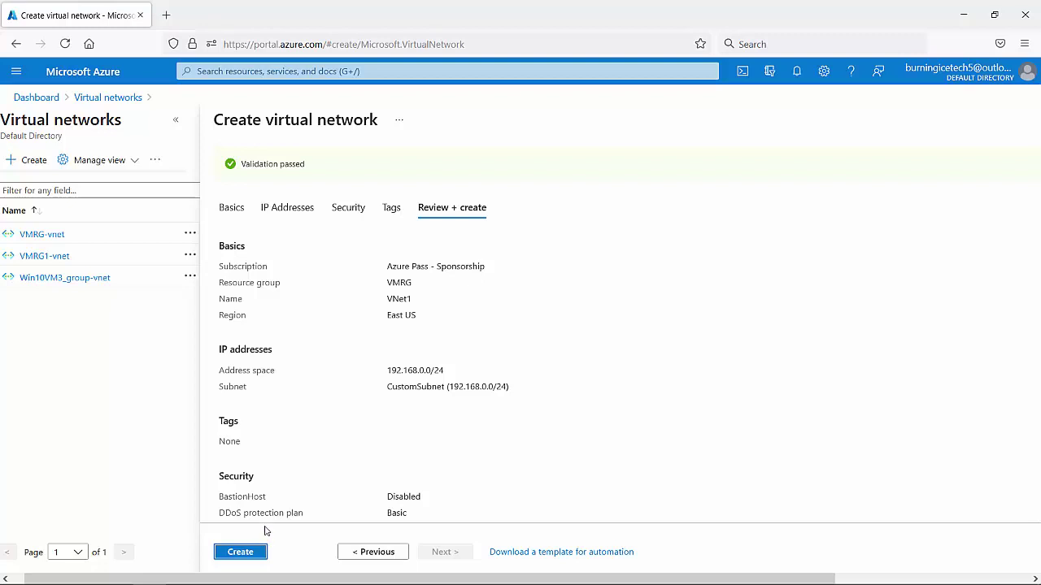
Open the list of virtual machines and start creating a new virtual machine.
left_click(16, 71)
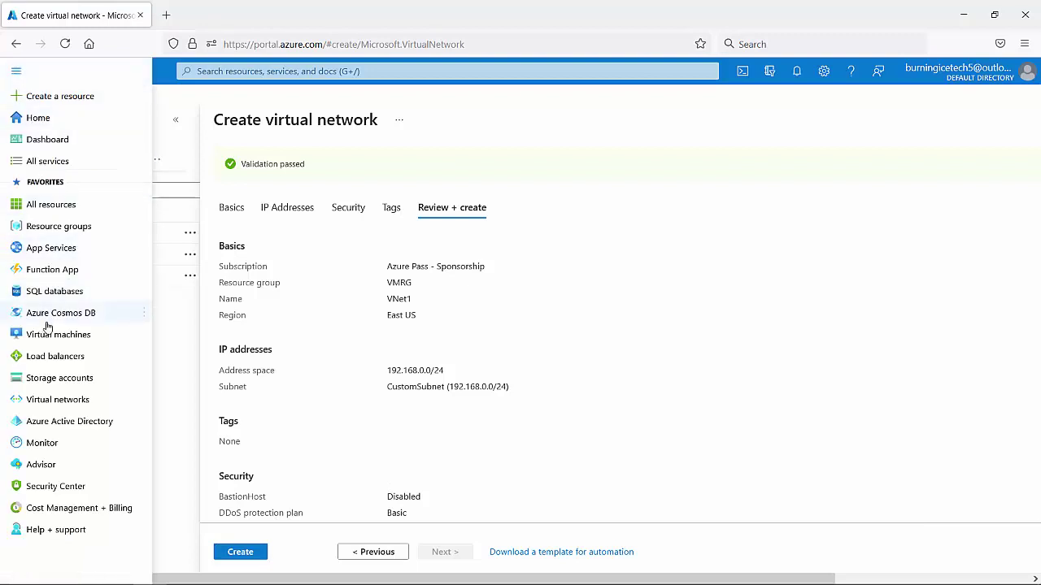
mouse_move(42, 338)
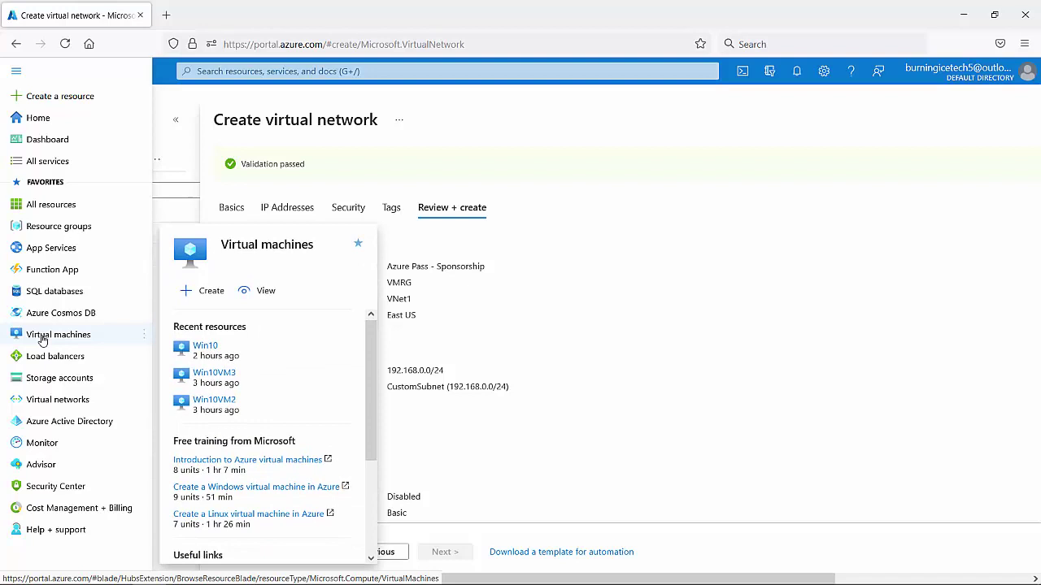
left_click(42, 338)
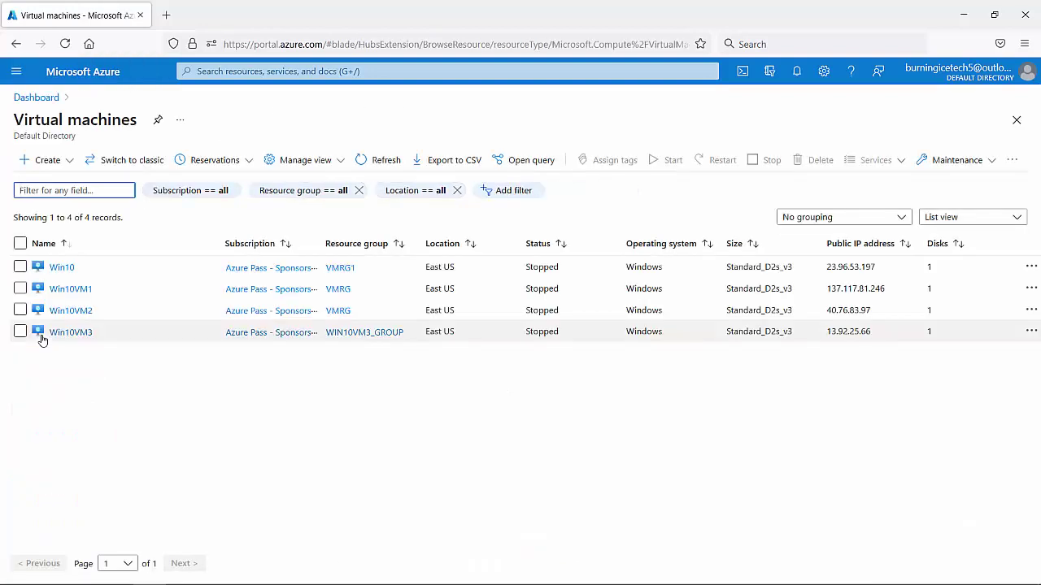
left_click(42, 164)
left_click(55, 189)
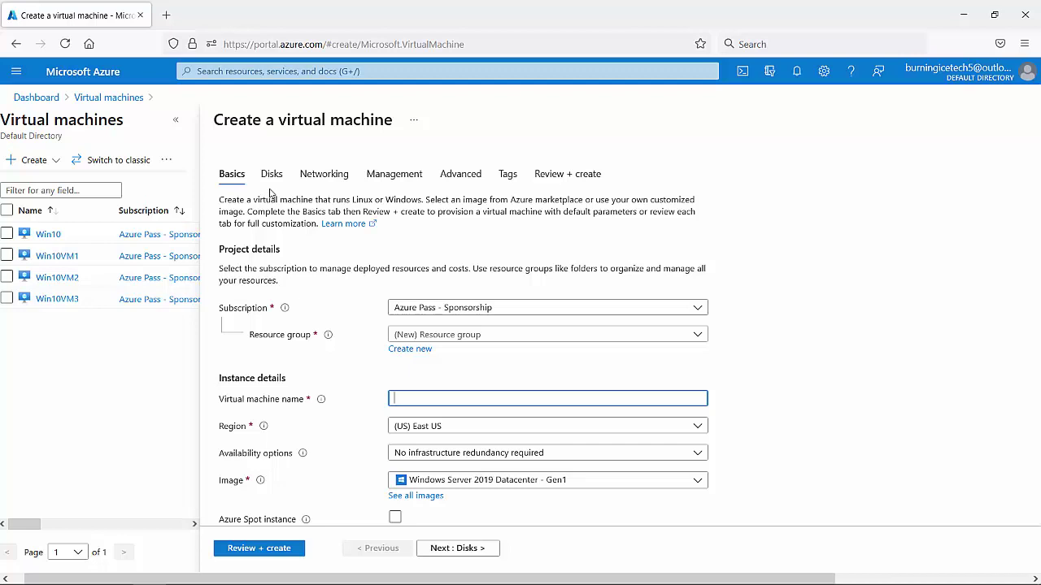
Choose VNet1 as the virtual network in the new virtual machine's networking settings.
left_click(323, 171)
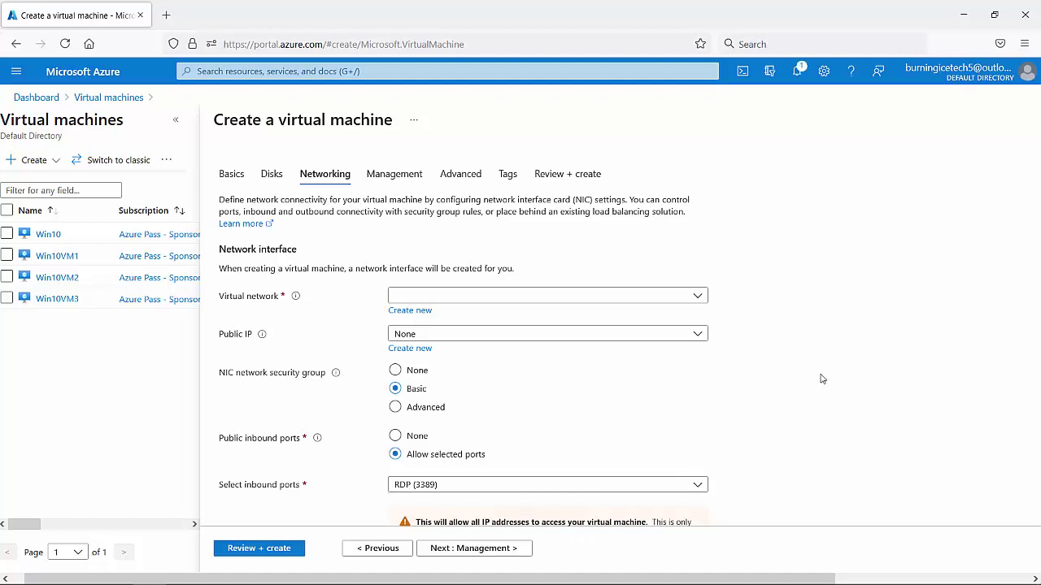
left_click(521, 297)
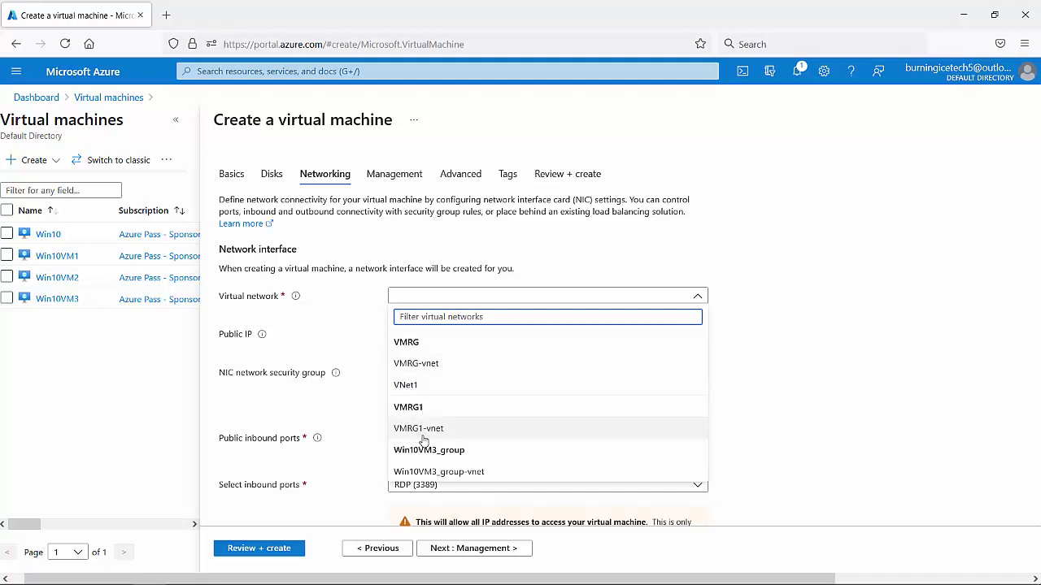
left_click(405, 389)
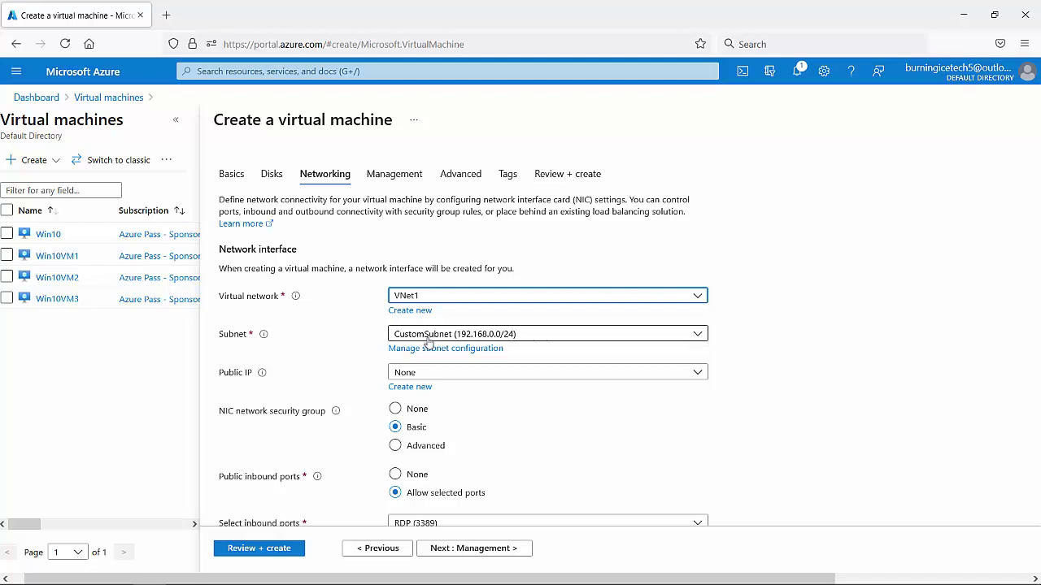
Choose CustomSubnet (192.168.0.0/24) as the subnet in the new virtual machine's networking settings.
left_click(446, 334)
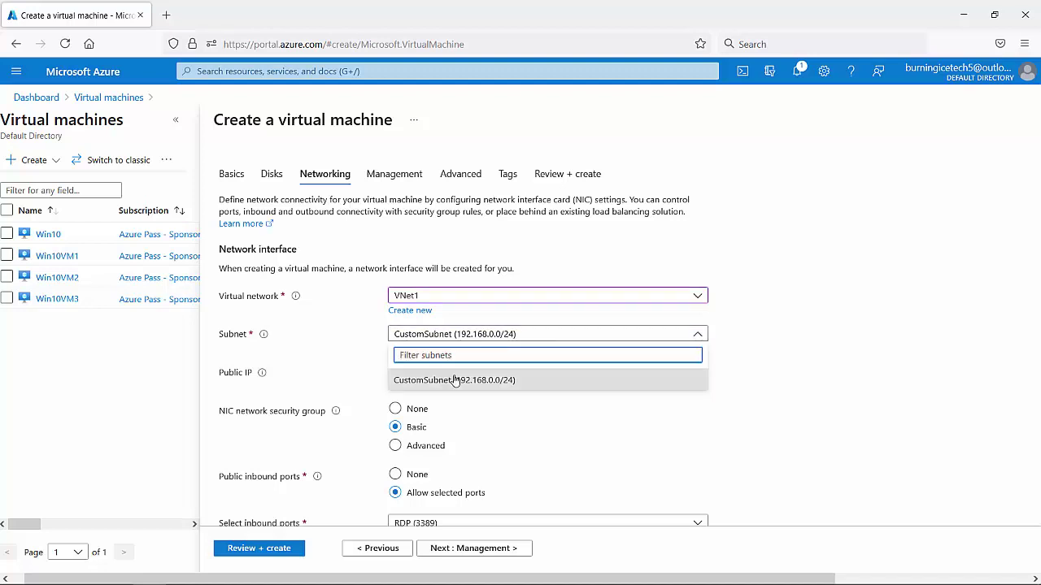
left_click(486, 383)
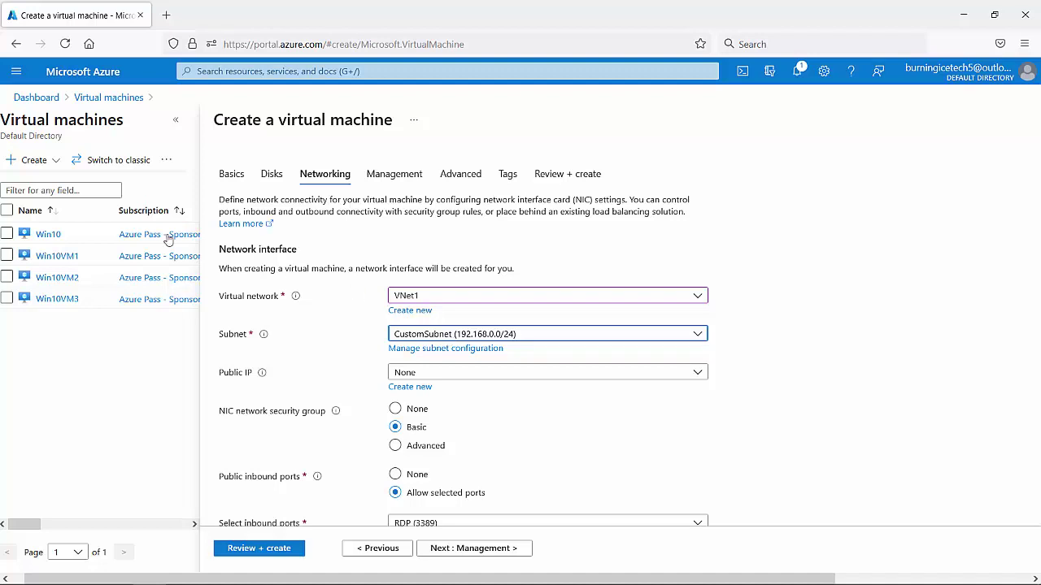
Open the existing Win10 virtual machine's overview, discarding the unsaved virtual machine creation.
left_click(48, 235)
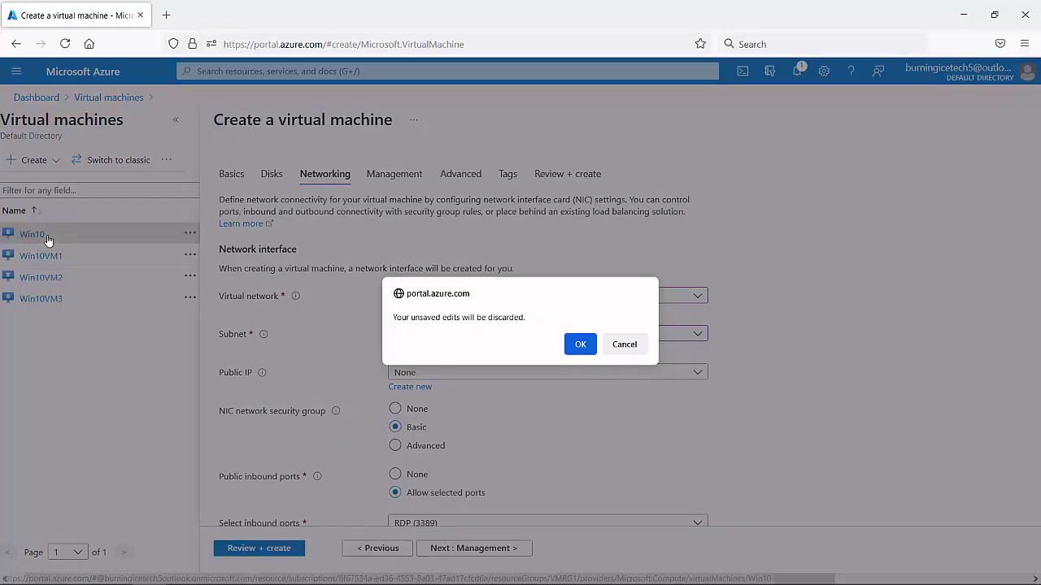
left_click(581, 345)
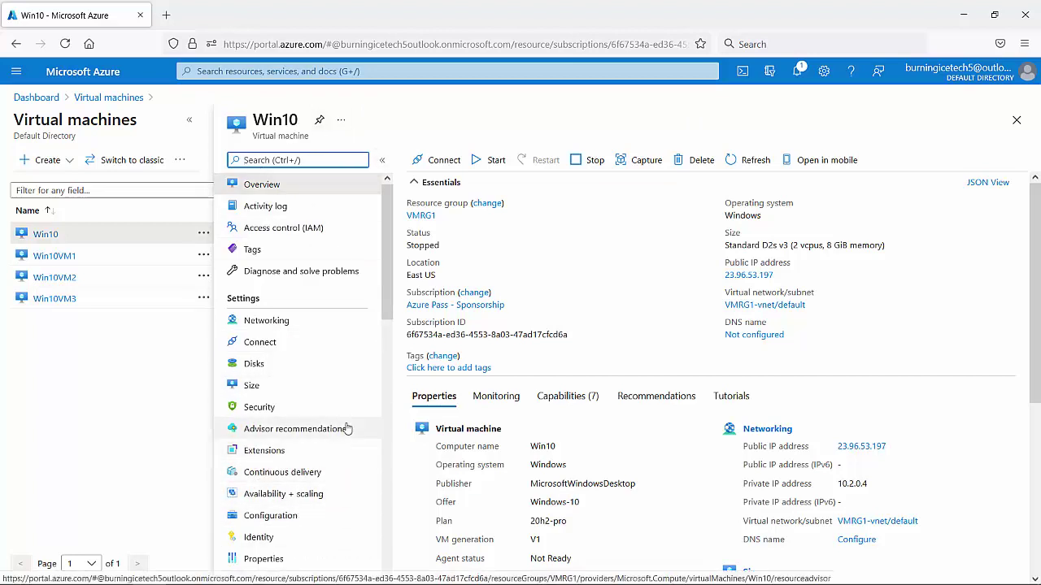
left_click_drag(253, 135, 317, 144)
left_click_drag(254, 119, 313, 123)
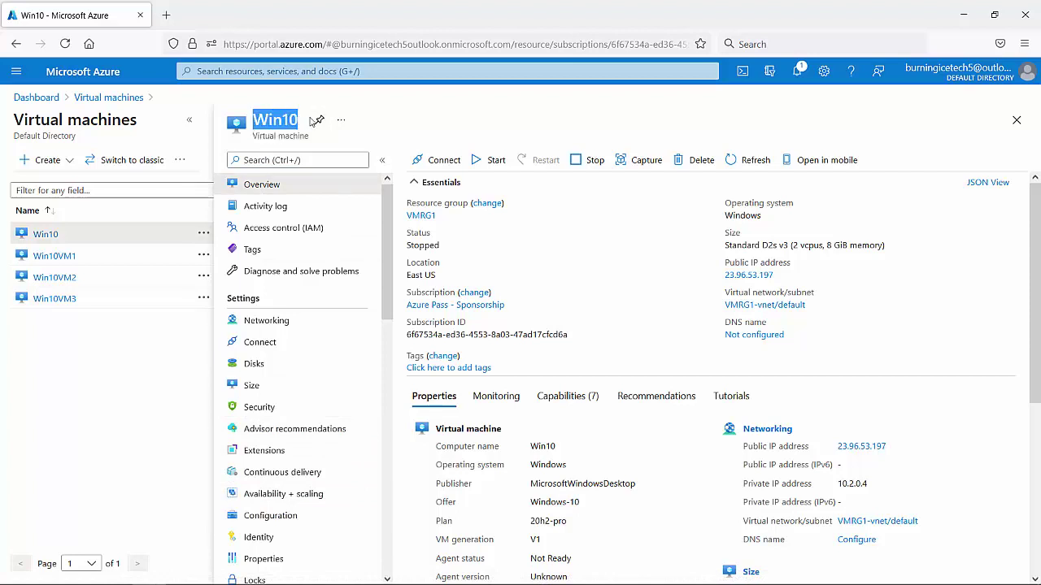
left_click(313, 123)
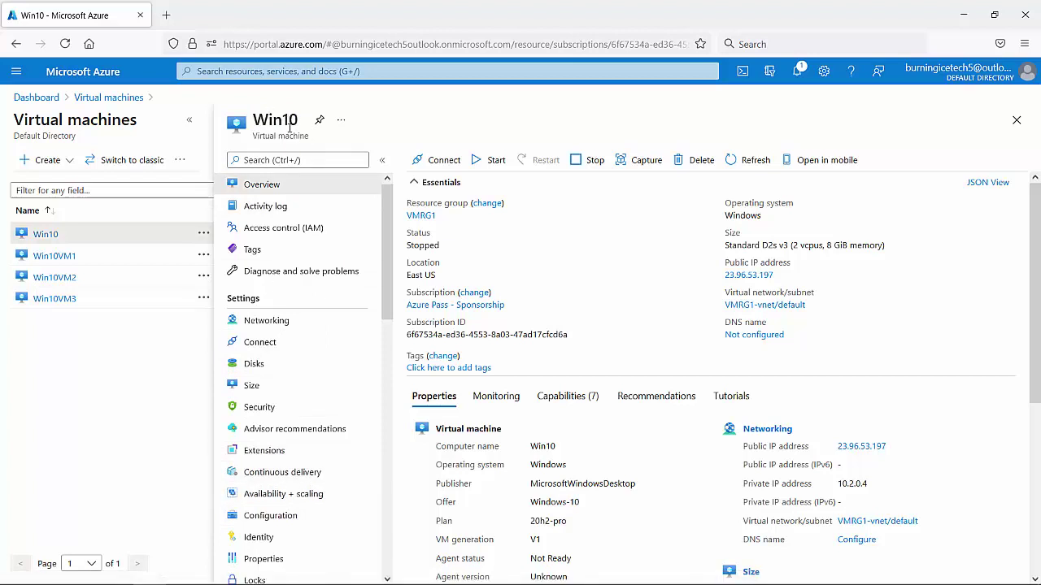
mouse_move(389, 215)
left_mouse_down()
mouse_move(369, 454)
mouse_move(399, 220)
left_mouse_up()
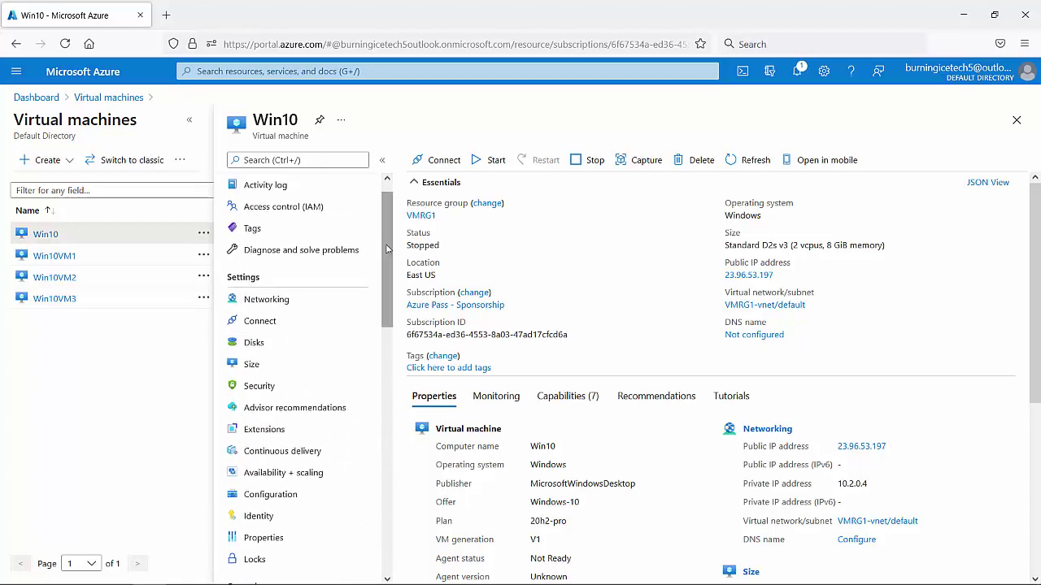